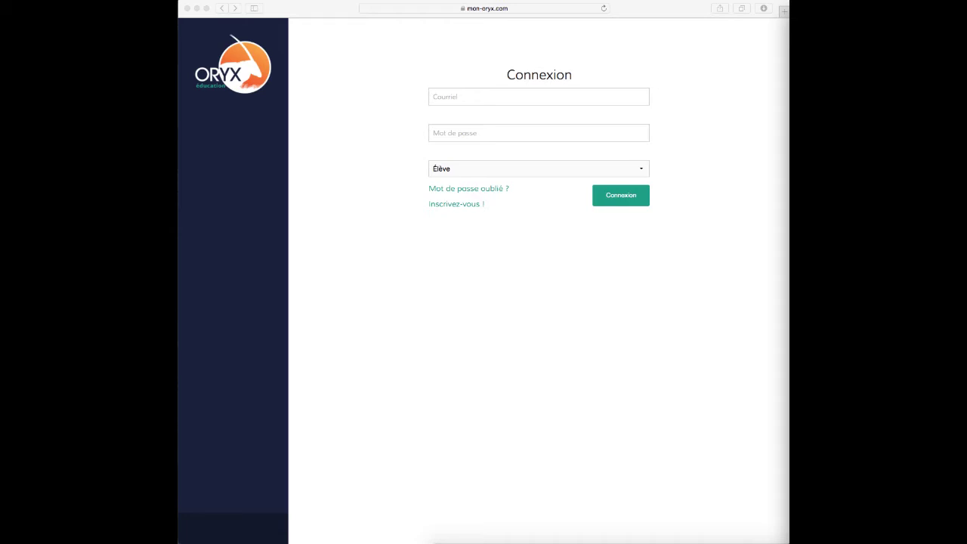
# Look through the new-account sign-up form, then go back to the login page
pyautogui.click(477, 289)
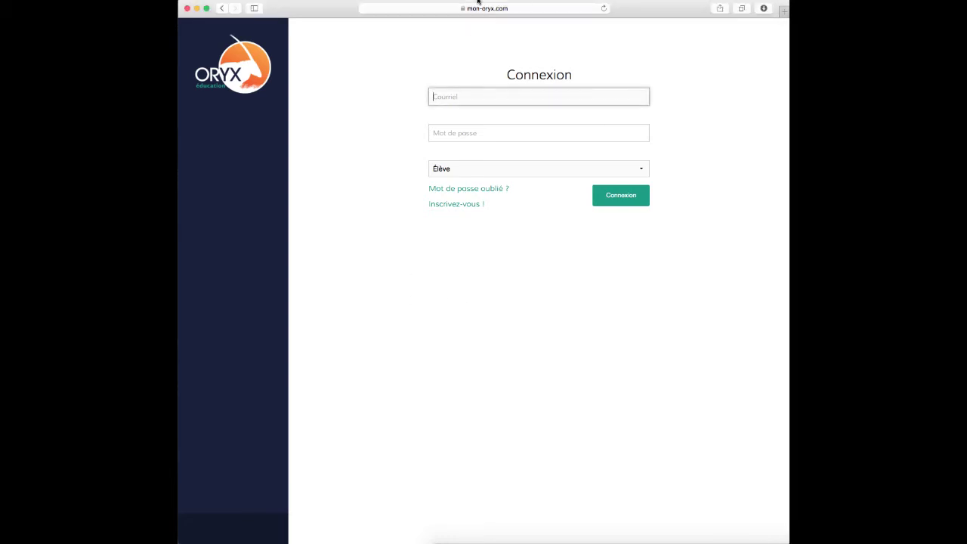
pyautogui.click(448, 205)
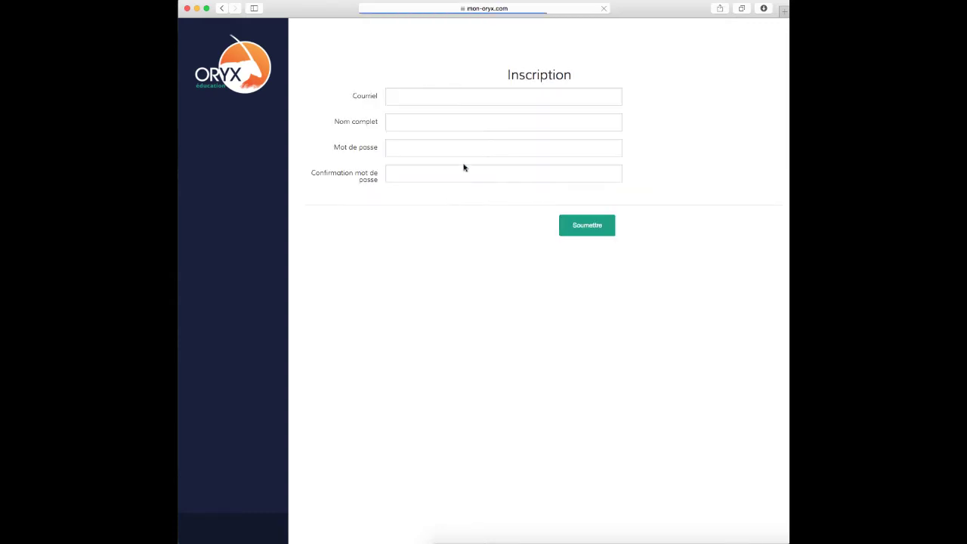
pyautogui.click(404, 126)
pyautogui.click(404, 151)
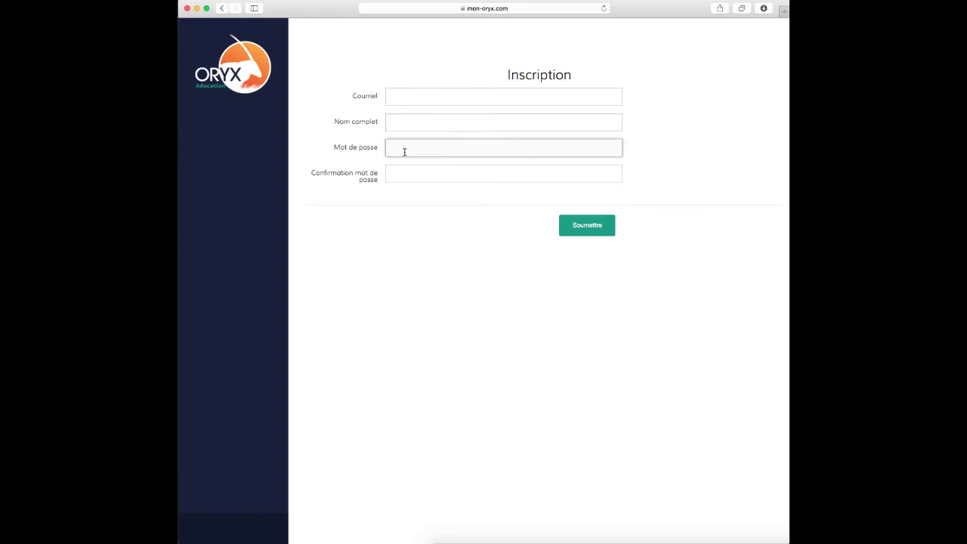
pyautogui.click(403, 173)
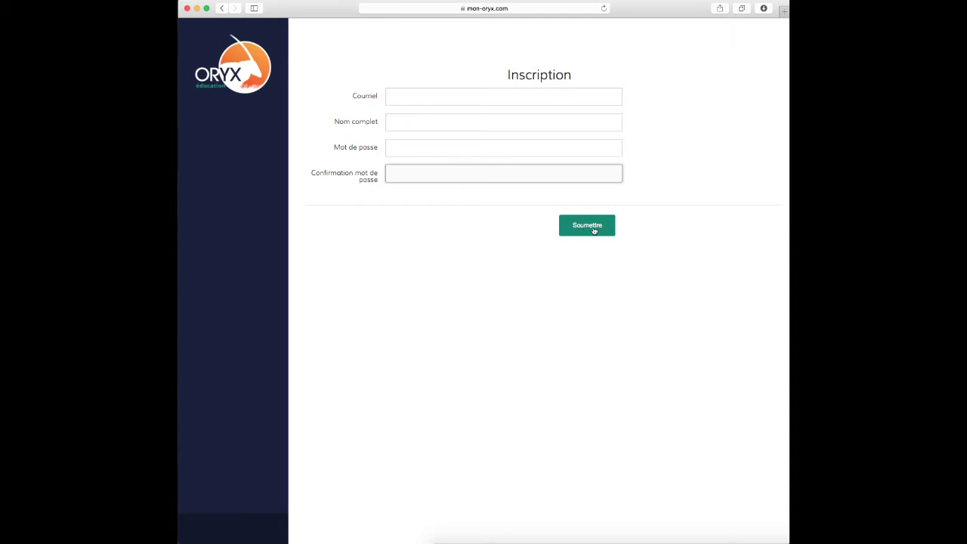
pyautogui.click(225, 68)
pyautogui.click(560, 89)
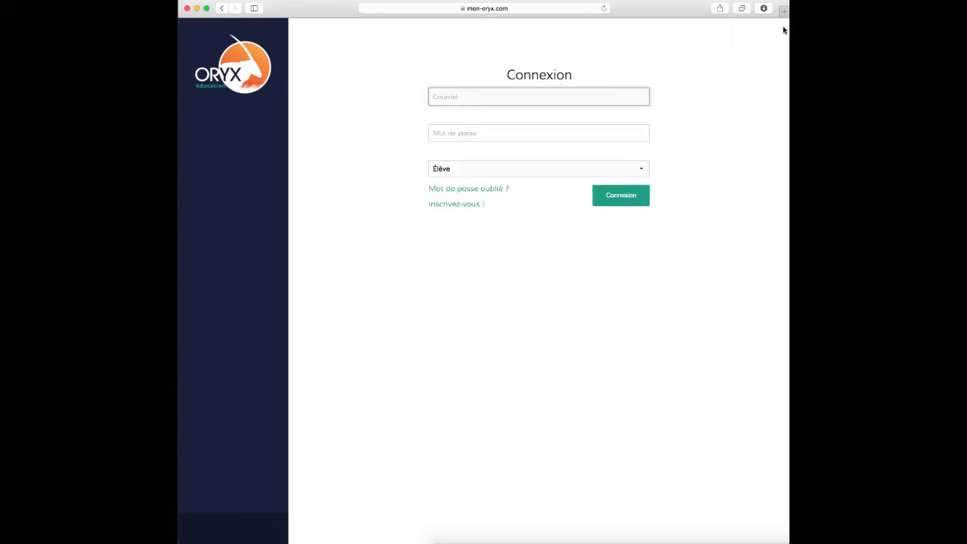
# Log in as Enseignant with the account e-mail and password
pyautogui.press('Tab')
pyautogui.write('•••')
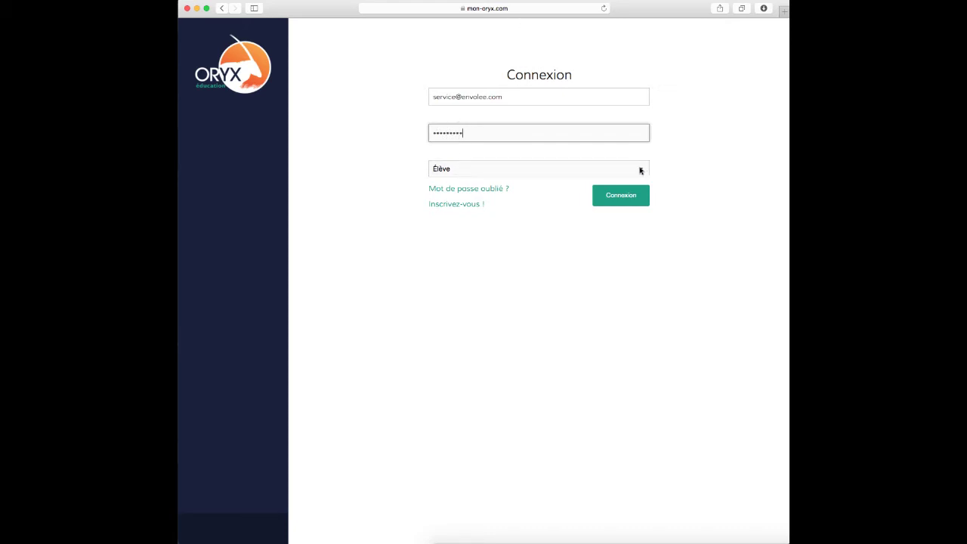
pyautogui.click(453, 171)
pyautogui.click(451, 180)
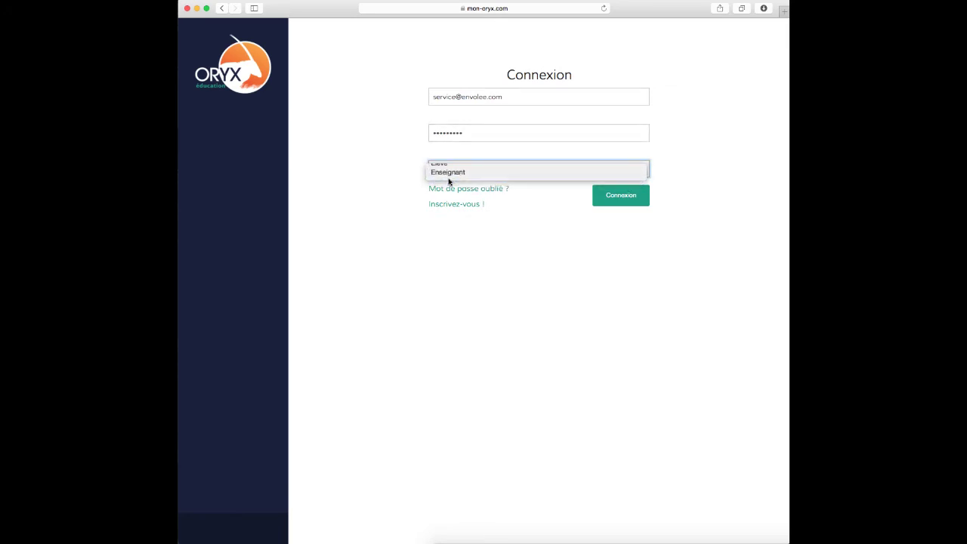
pyautogui.click(633, 196)
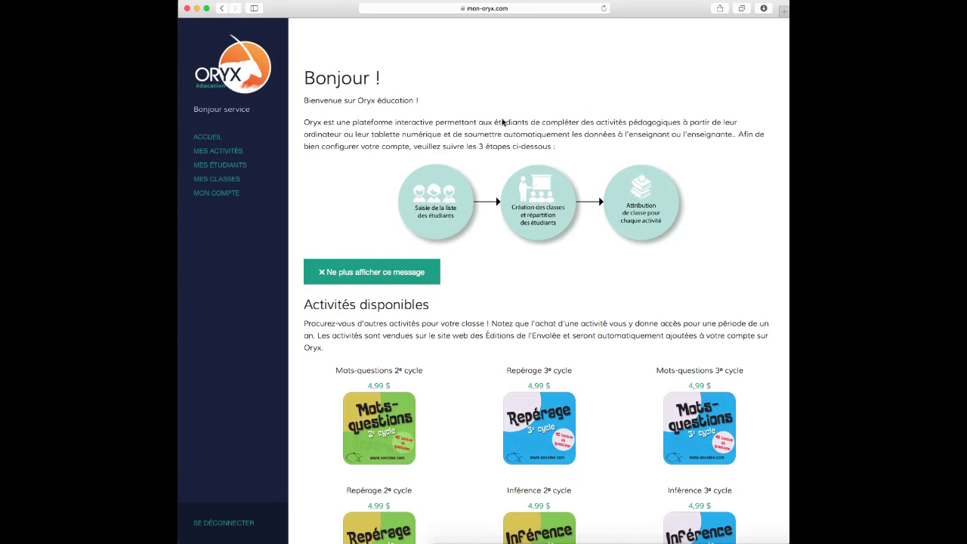
pyautogui.scroll(-5, 414, 276)
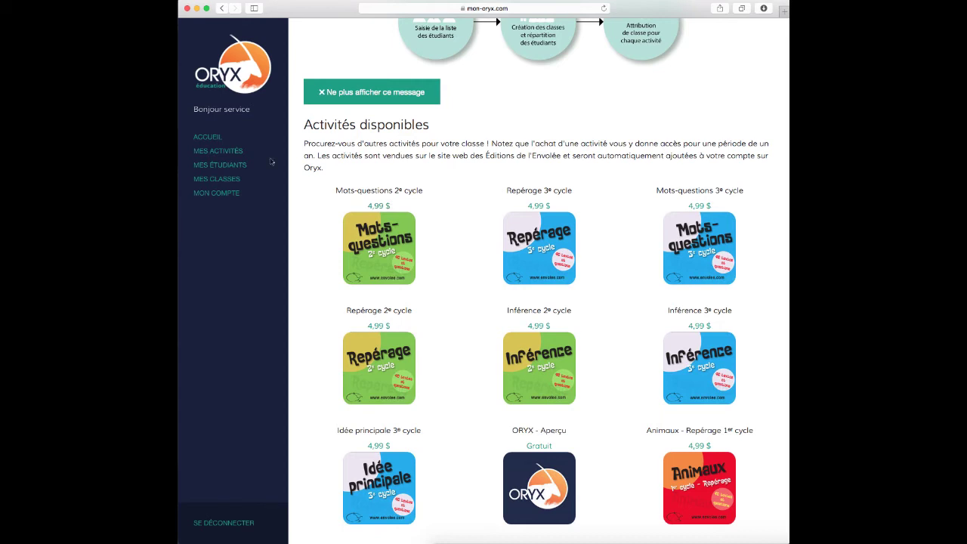
pyautogui.click(208, 140)
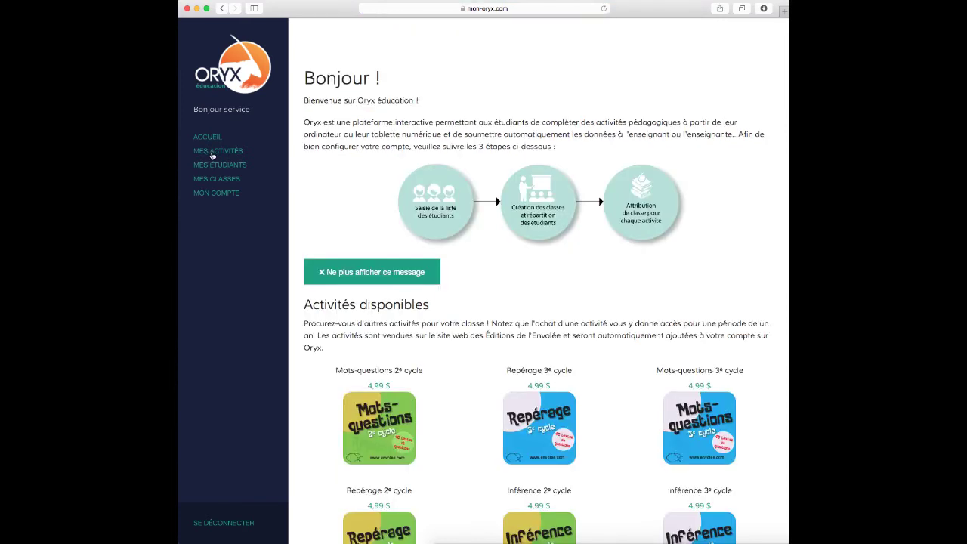
pyautogui.click(213, 153)
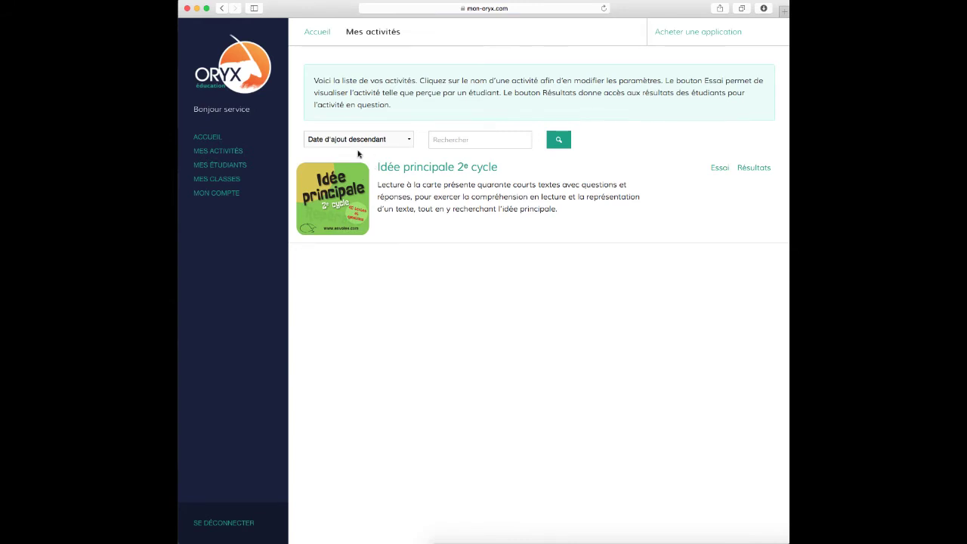
pyautogui.click(212, 165)
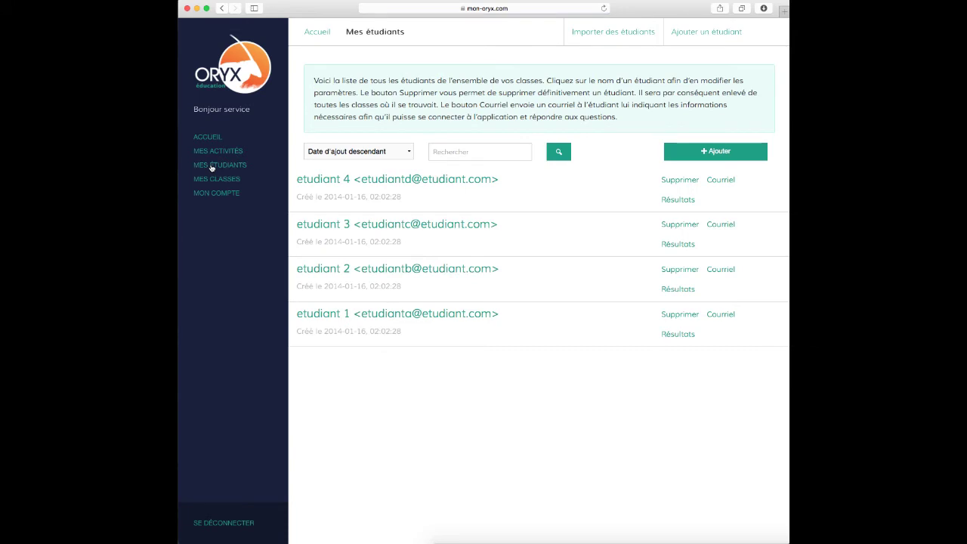
pyautogui.click(212, 181)
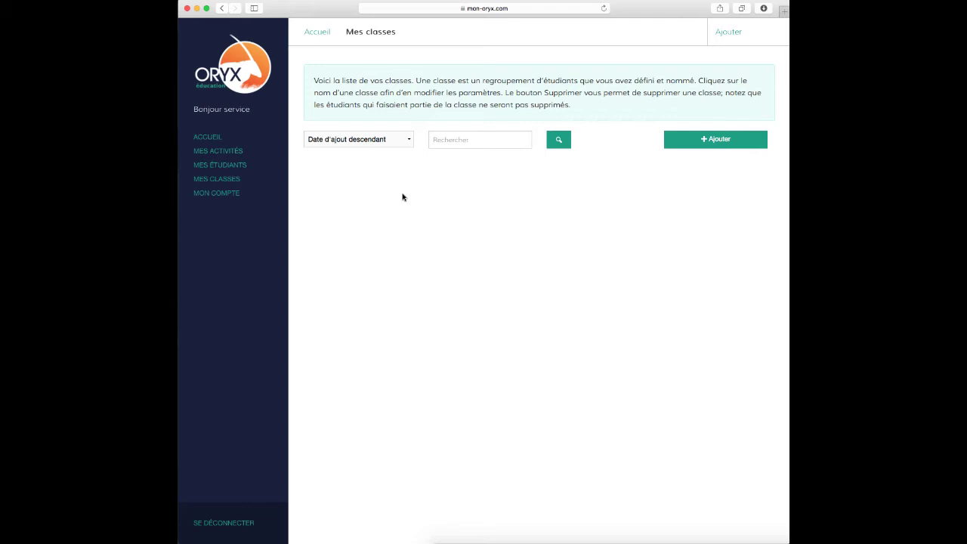
pyautogui.click(216, 194)
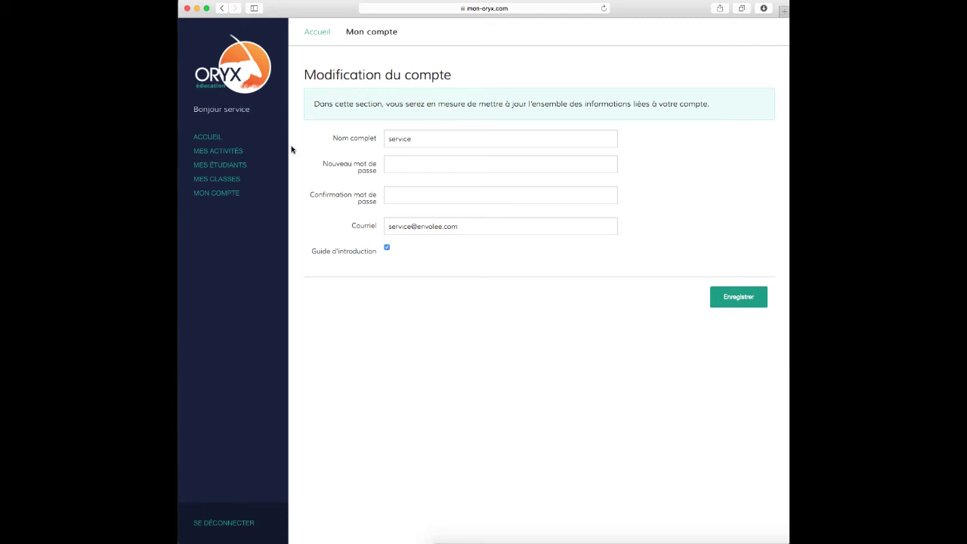
pyautogui.click(209, 137)
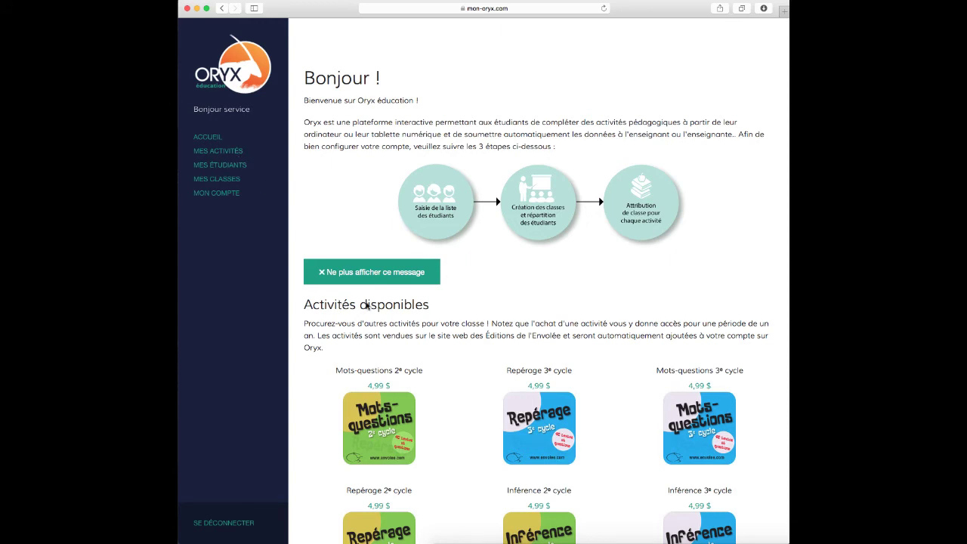
# Add the free ORYX - Aperçu activity and check it under Mes activités
pyautogui.scroll(-5, 363, 310)
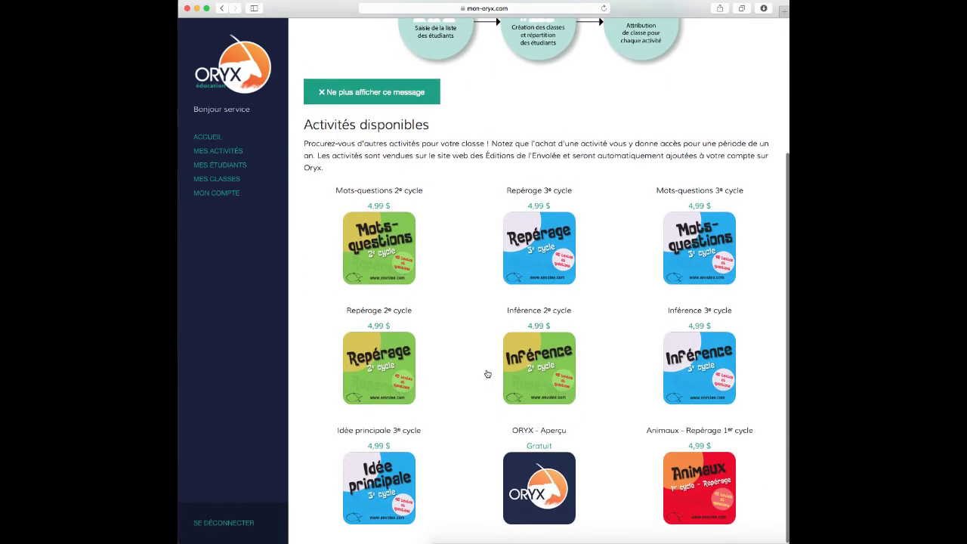
pyautogui.click(539, 447)
pyautogui.click(393, 128)
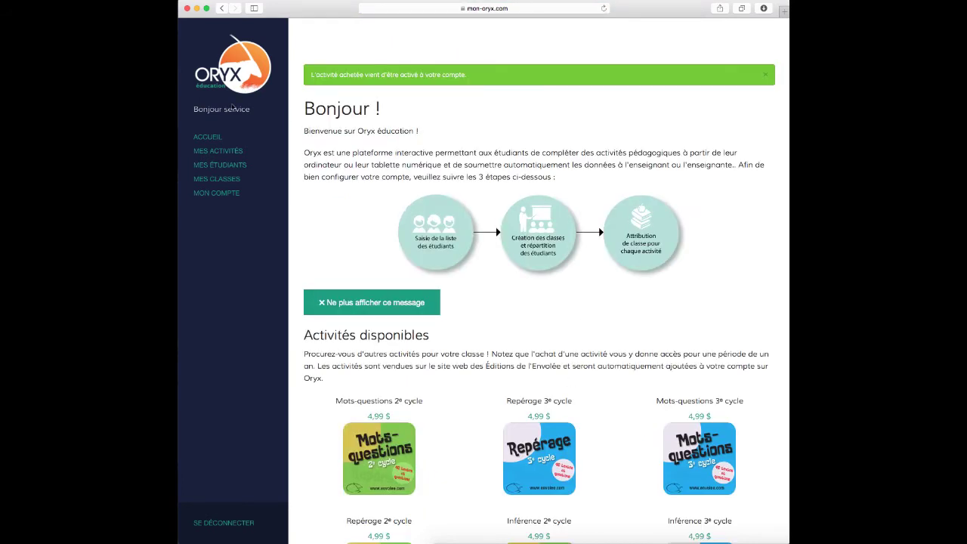
pyautogui.click(225, 152)
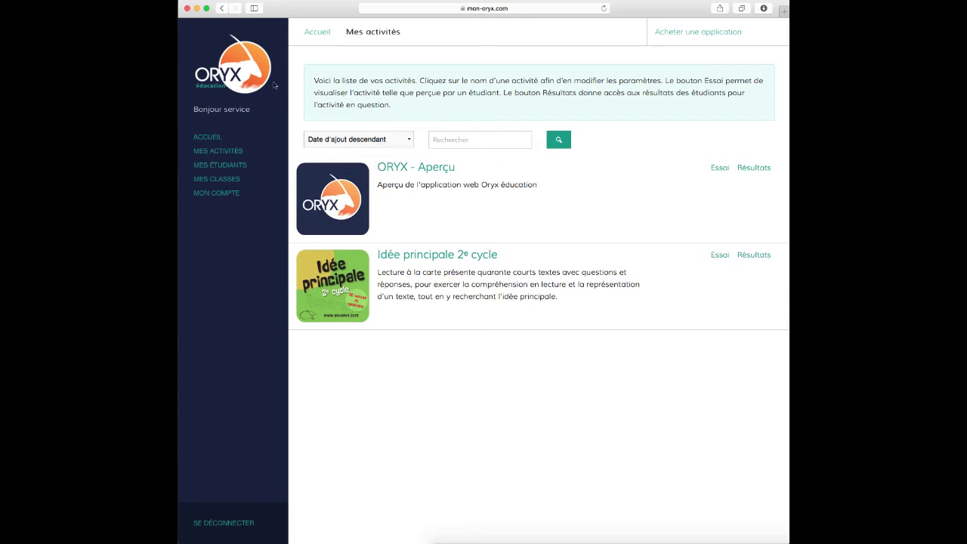
# Visit the student list setup step and its Ajouter form, then return to the home page
pyautogui.click(242, 73)
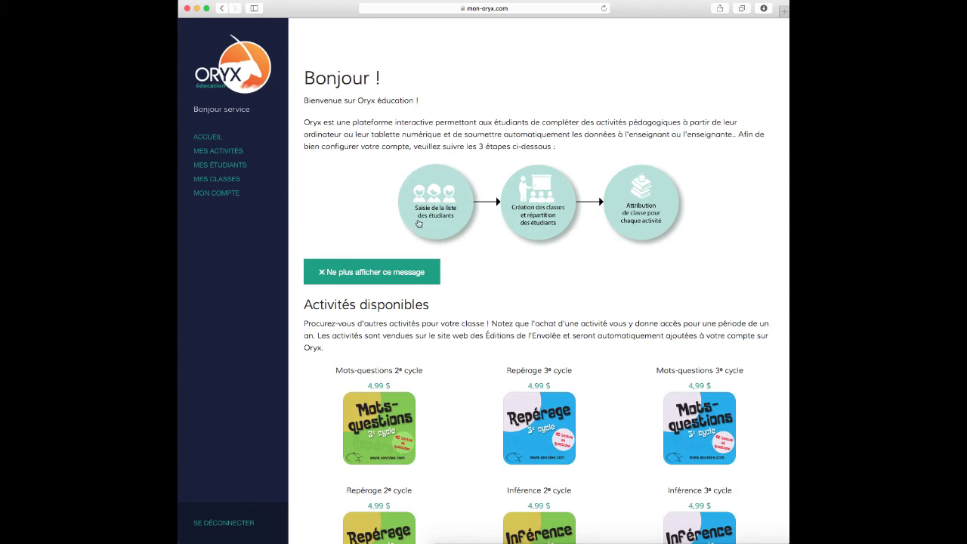
pyautogui.click(421, 206)
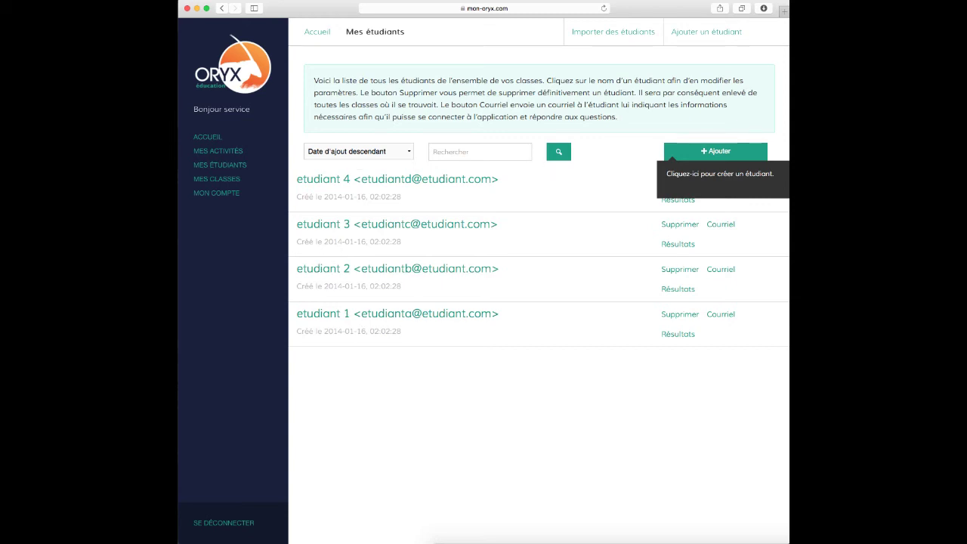
pyautogui.click(725, 155)
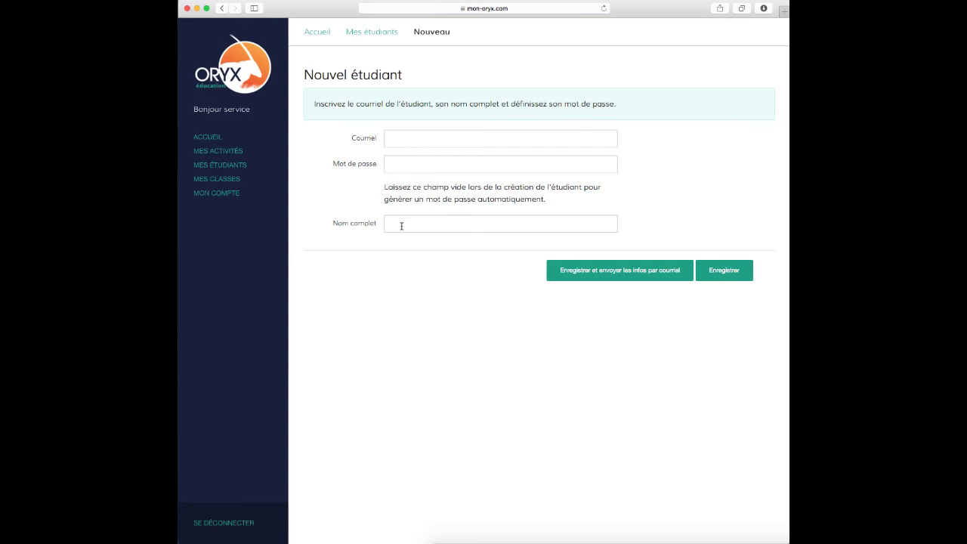
pyautogui.click(222, 8)
pyautogui.click(238, 62)
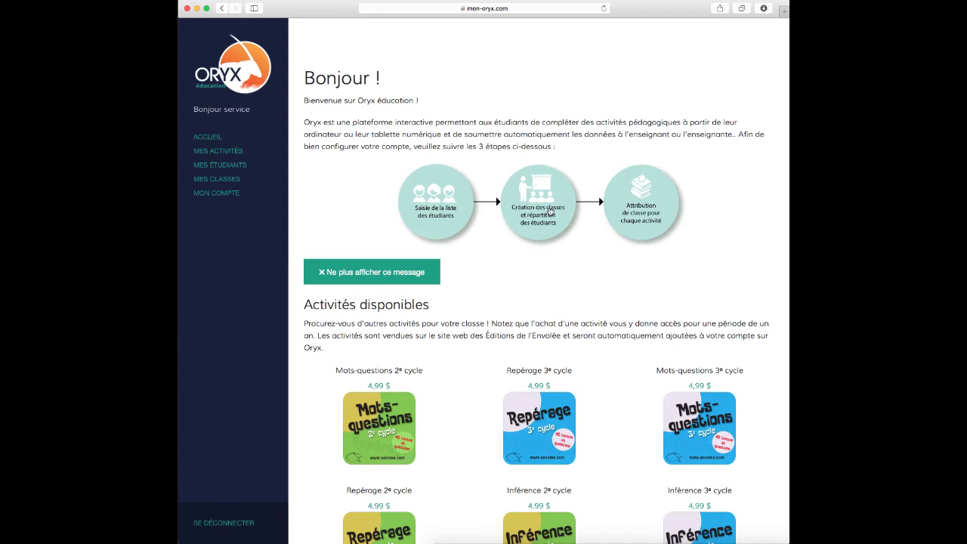
# Start a new class named 'Classe de 4e année'
pyautogui.click(550, 212)
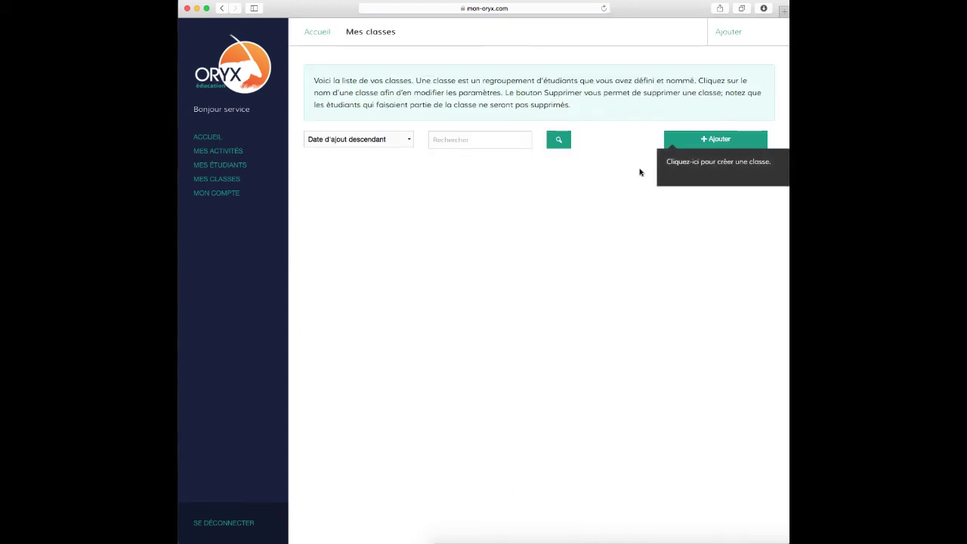
pyautogui.click(709, 145)
pyautogui.click(415, 138)
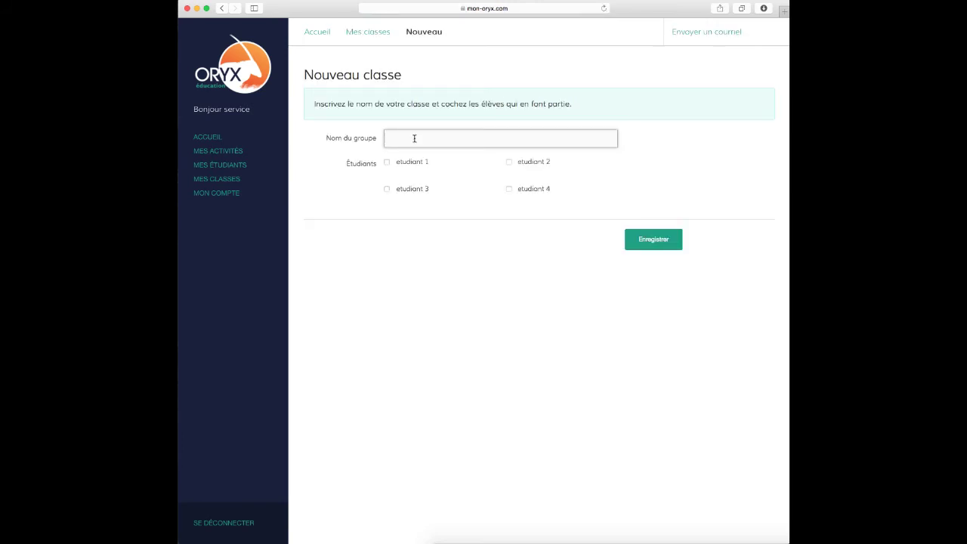
pyautogui.write('Classe de 4e année')
# Include etudiant 1 to 4 in the class, save it, and return home
pyautogui.click(386, 163)
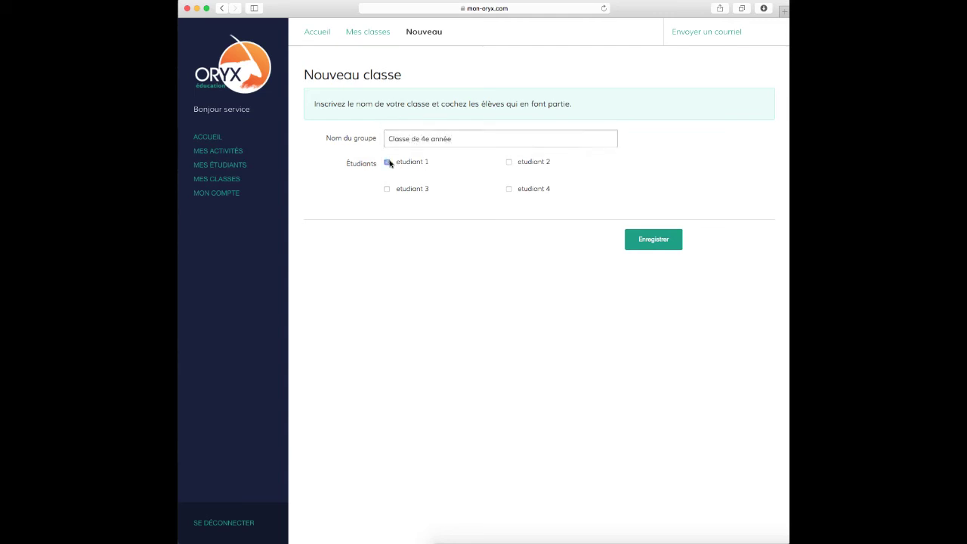
pyautogui.click(508, 162)
pyautogui.click(508, 188)
pyautogui.click(386, 190)
pyautogui.click(651, 240)
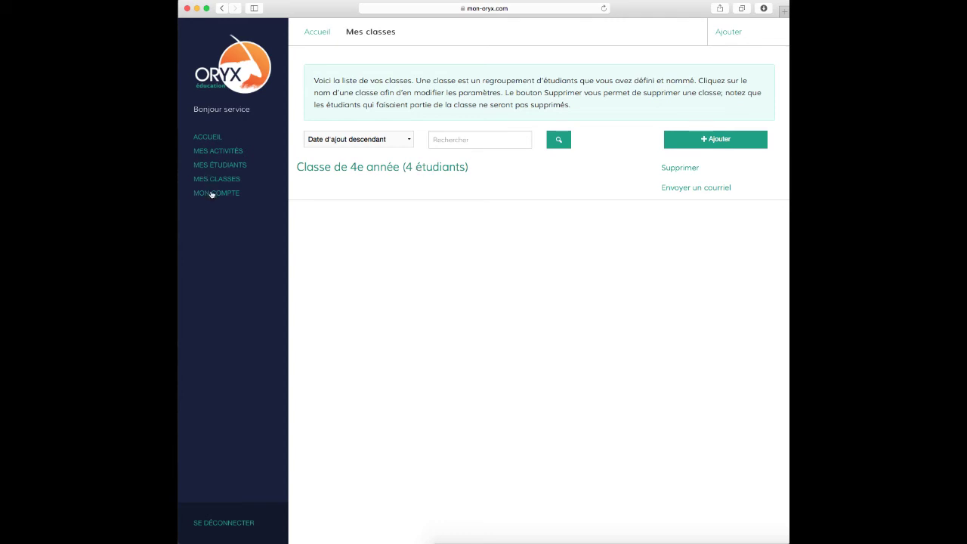
pyautogui.click(248, 66)
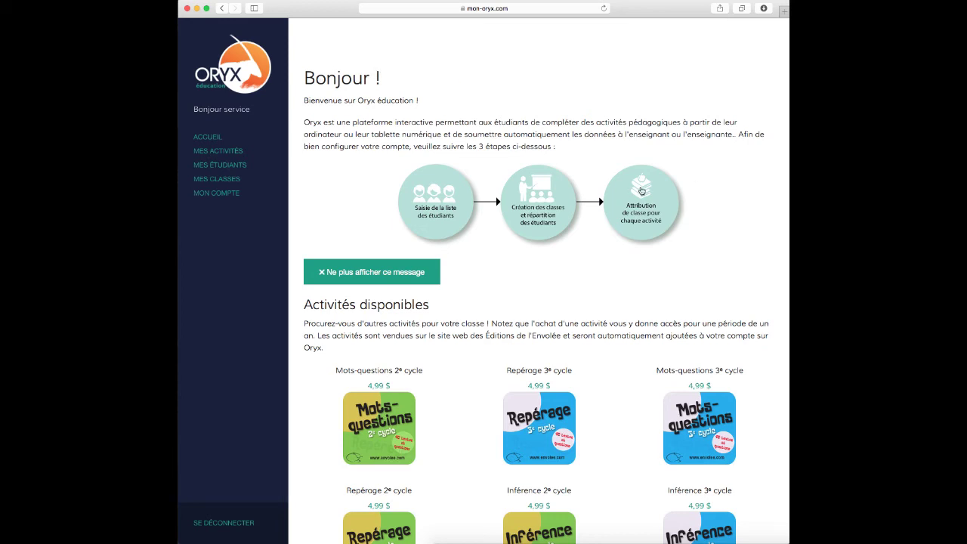
# Open ORYX - Aperçu's settings from the class-assignment step and begin setting its start date
pyautogui.click(638, 196)
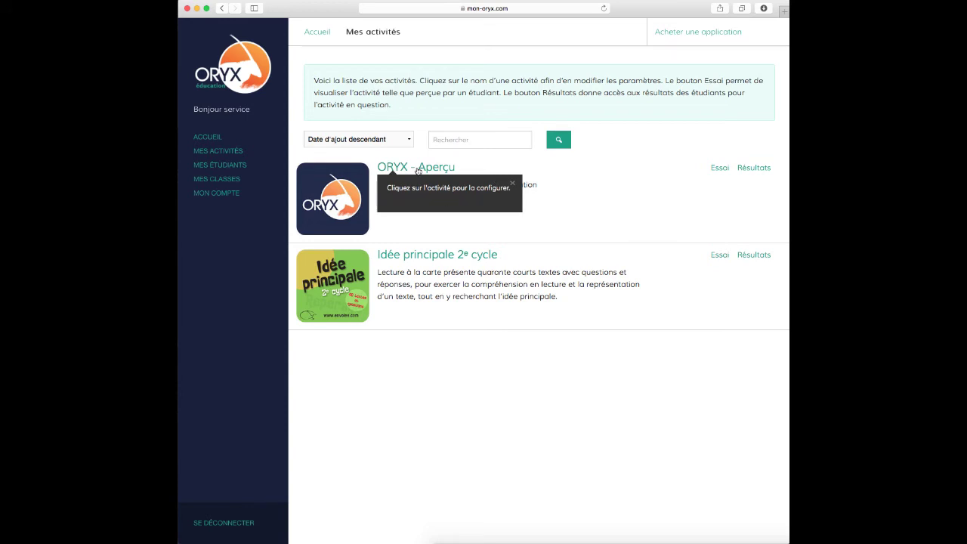
pyautogui.click(418, 169)
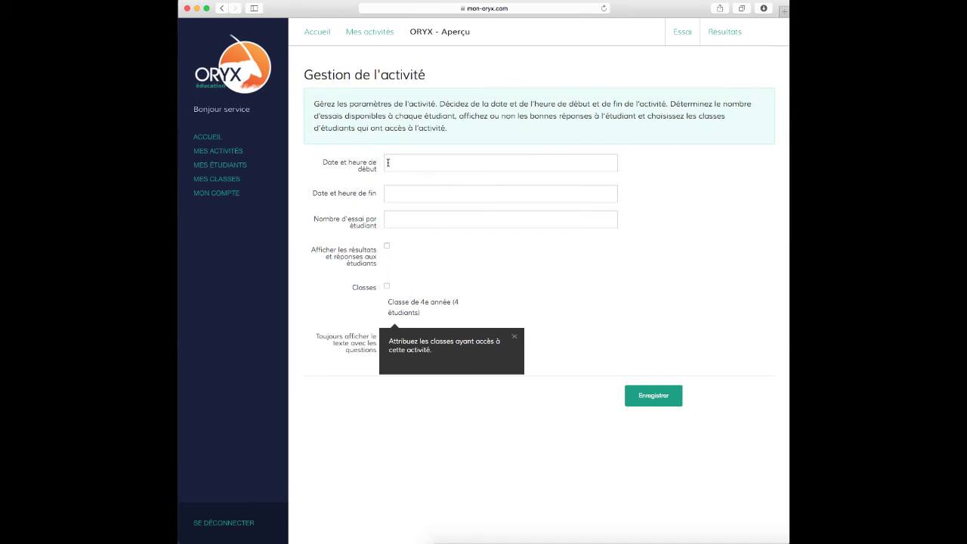
pyautogui.click(410, 162)
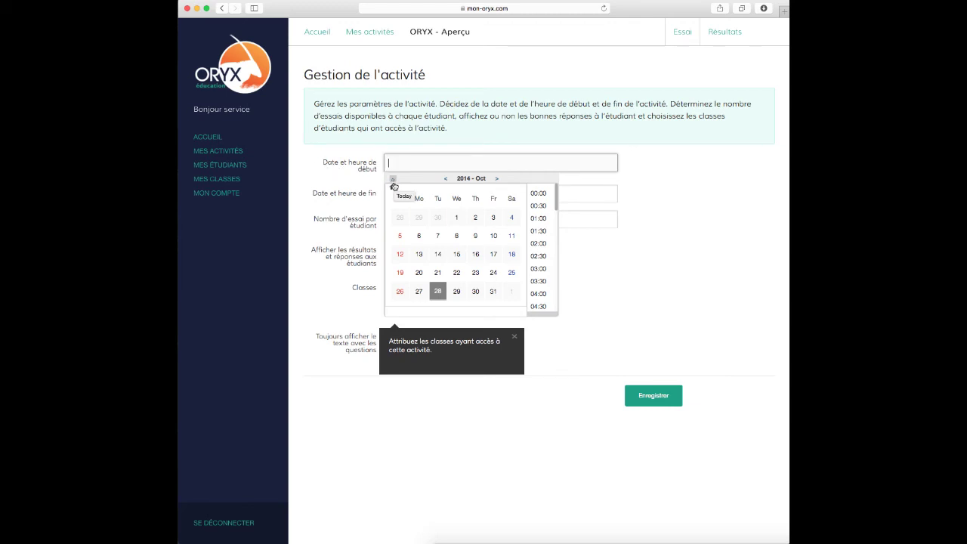
# Schedule ORYX - Aperçu from October 28 to November 4, 2014
pyautogui.click(437, 293)
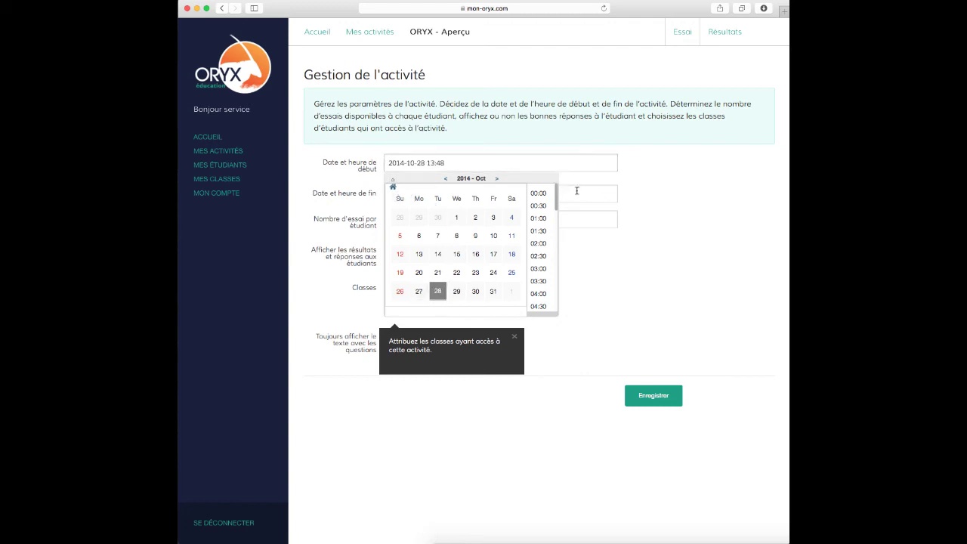
pyautogui.click(401, 193)
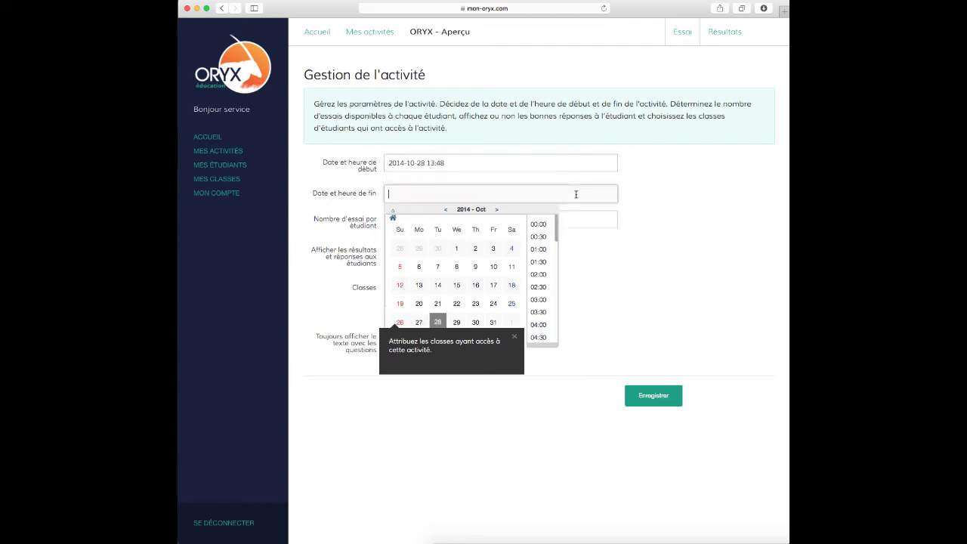
pyautogui.click(499, 210)
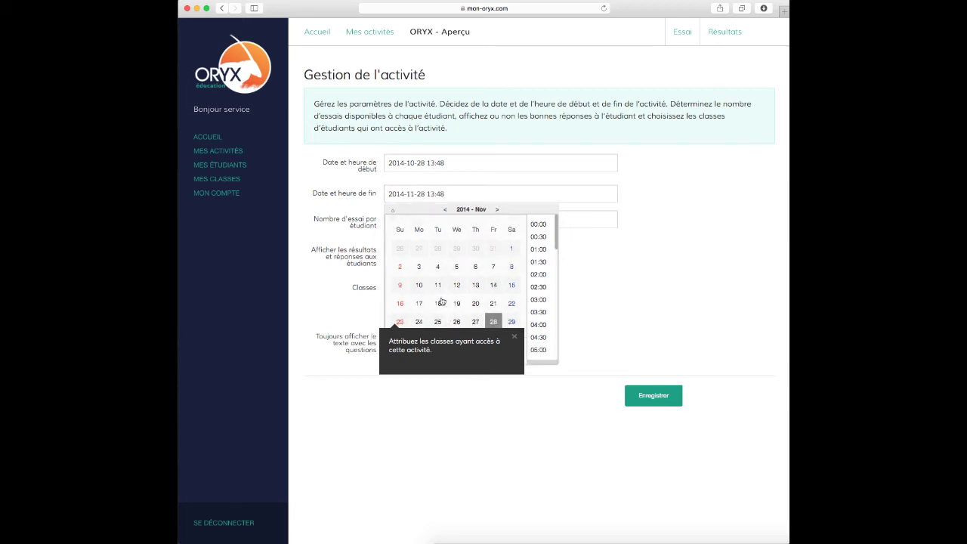
pyautogui.click(438, 267)
# Allow 1 attempt per student, show results, assign Classe de 4e année, and save
pyautogui.click(565, 222)
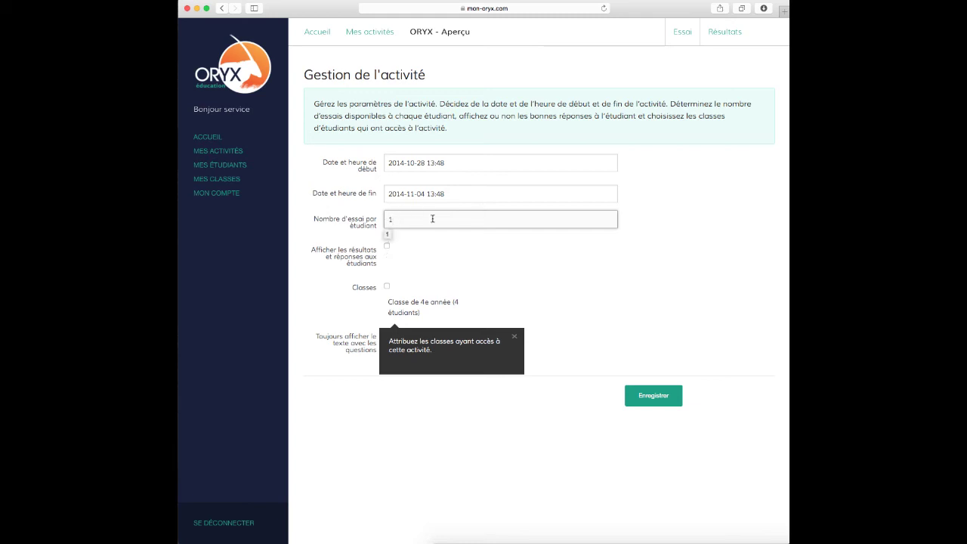
pyautogui.click(416, 247)
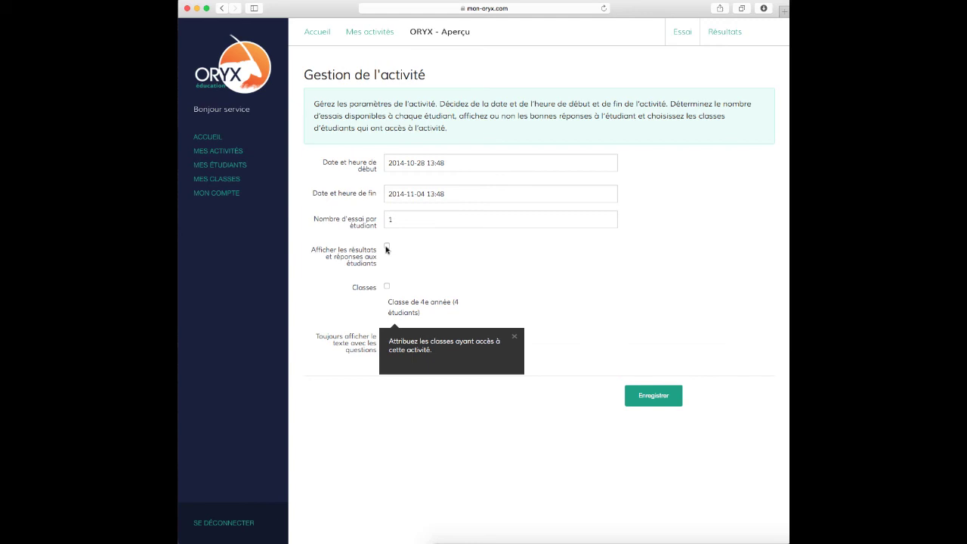
pyautogui.click(386, 248)
pyautogui.click(514, 336)
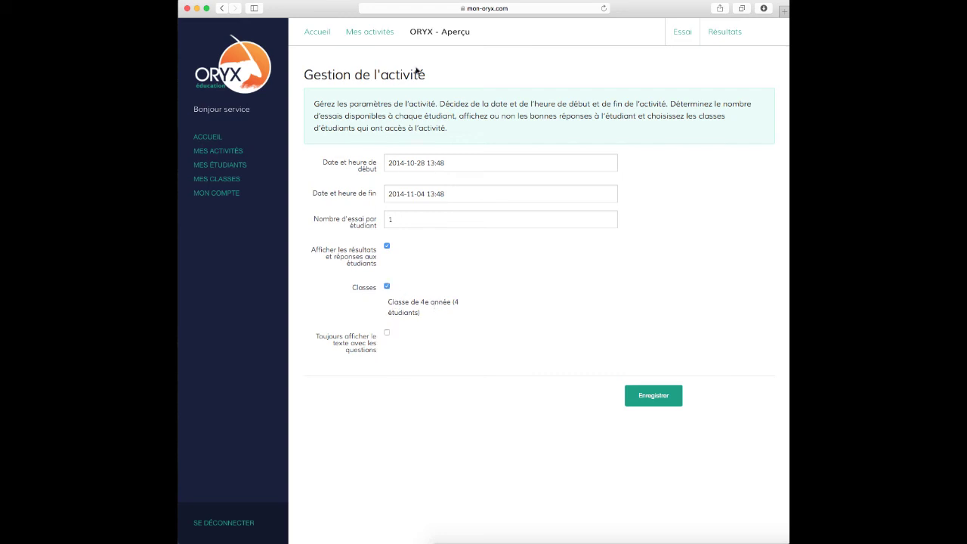
pyautogui.click(648, 396)
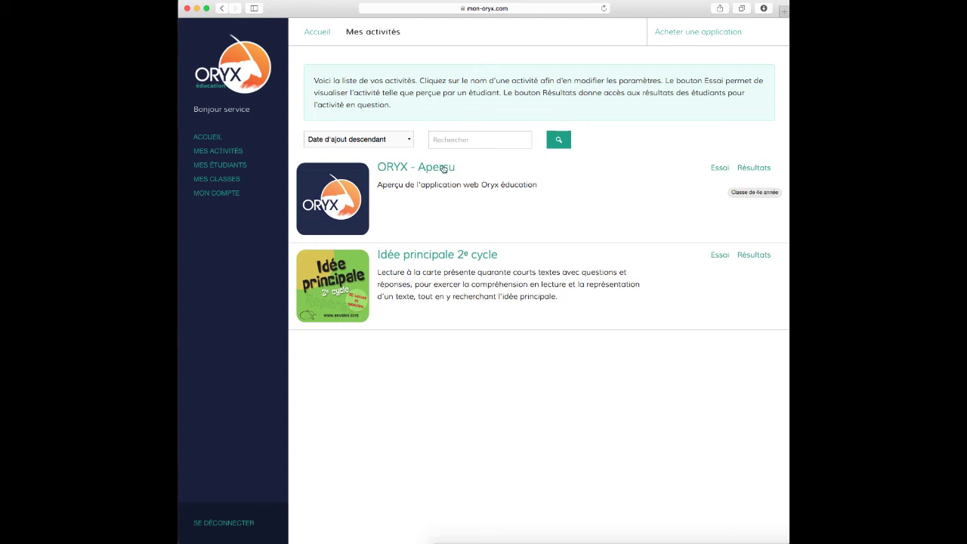
# Run an Essai of ORYX - Aperçu through its text and questions, then return home
pyautogui.click(719, 169)
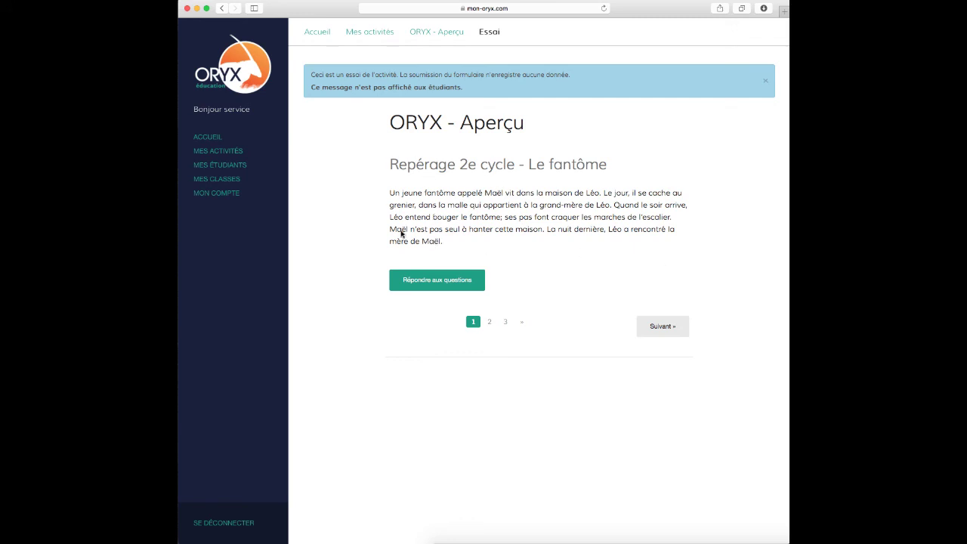
pyautogui.click(417, 290)
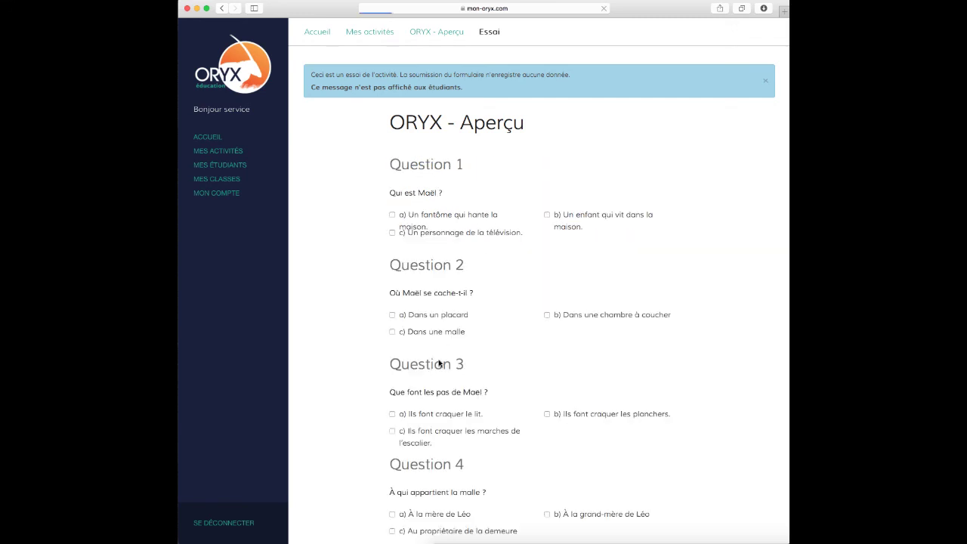
pyautogui.scroll(-5, 497, 322)
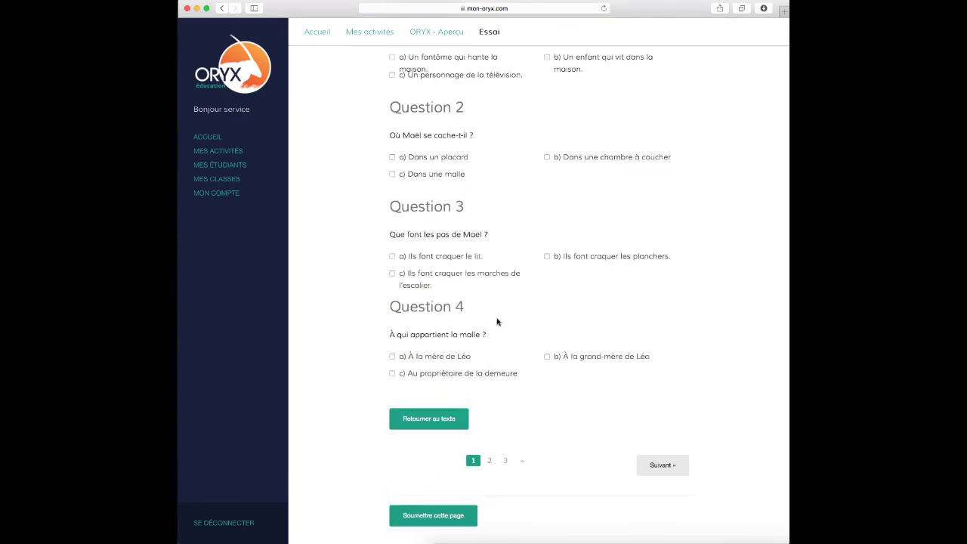
pyautogui.scroll(5, 496, 321)
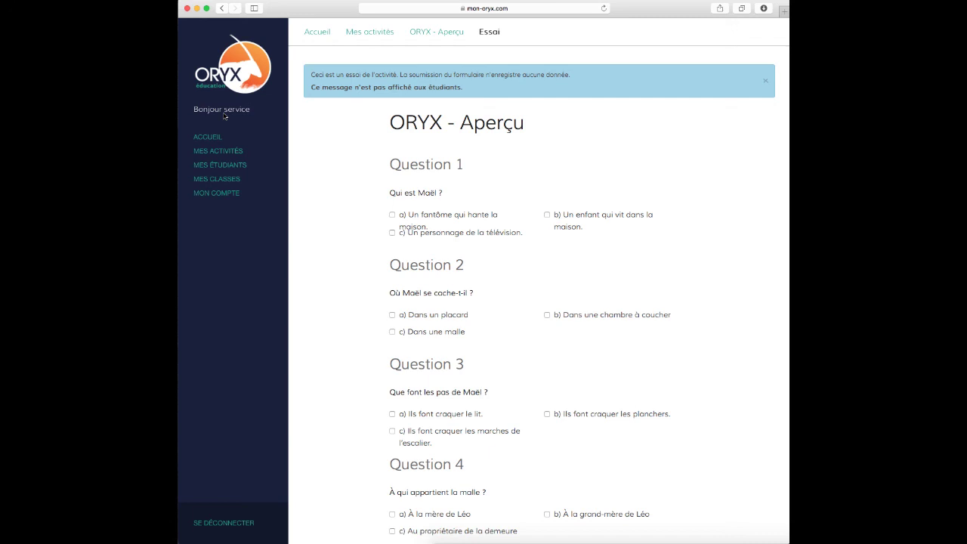
pyautogui.click(228, 70)
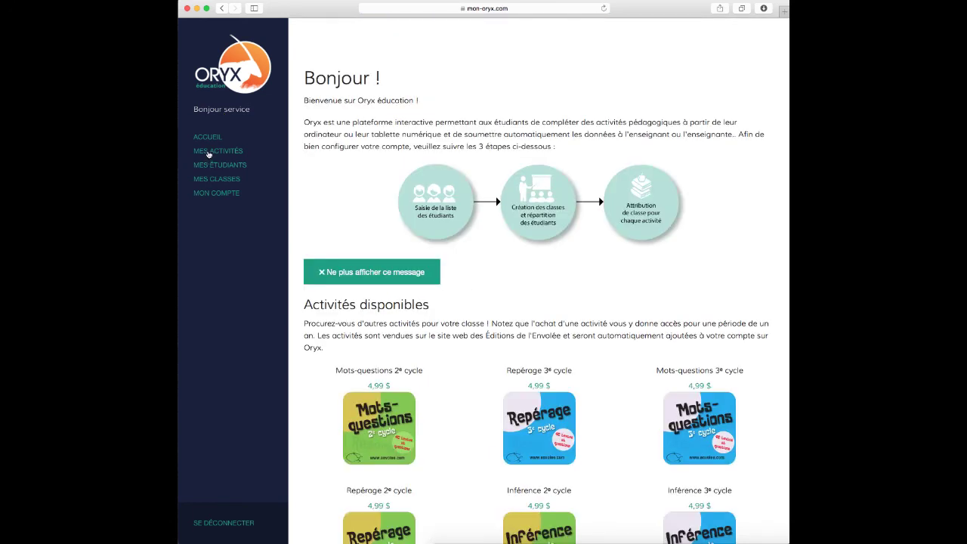
# Check ORYX - Aperçu's results, then open etudiant 4's Résultats page
pyautogui.click(211, 152)
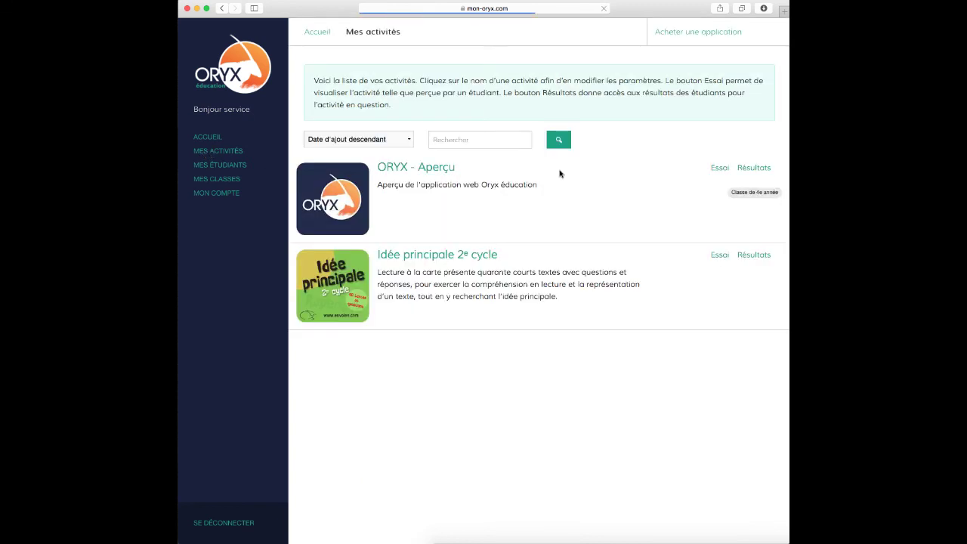
pyautogui.click(747, 167)
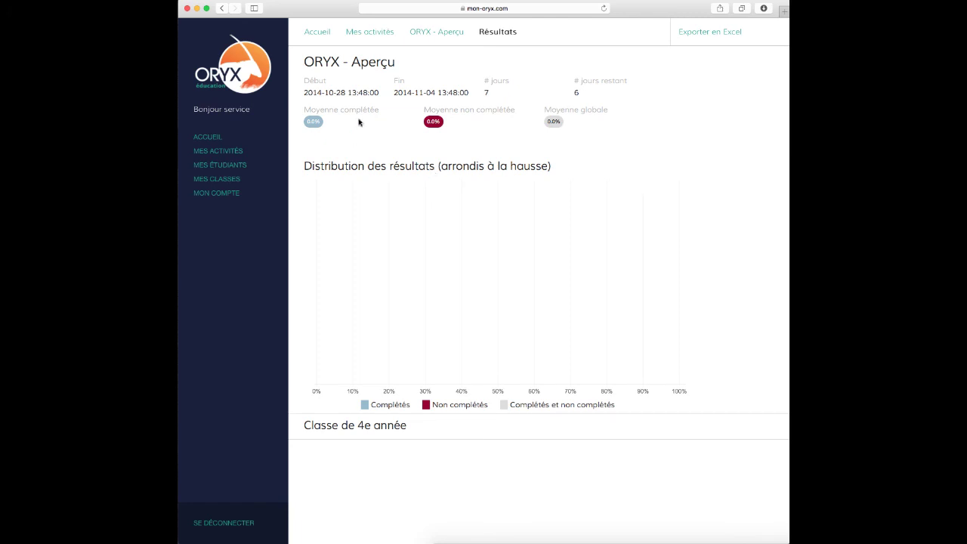
pyautogui.click(205, 168)
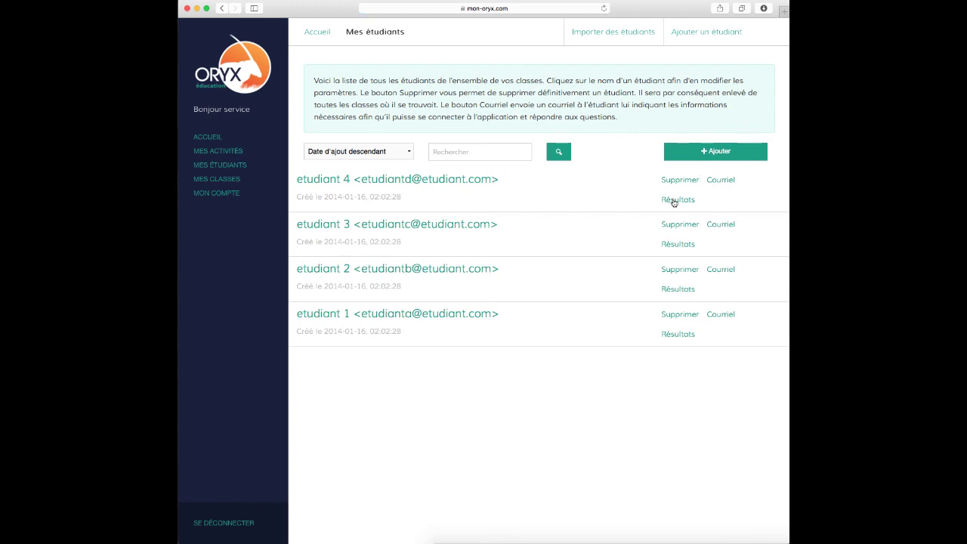
pyautogui.click(673, 201)
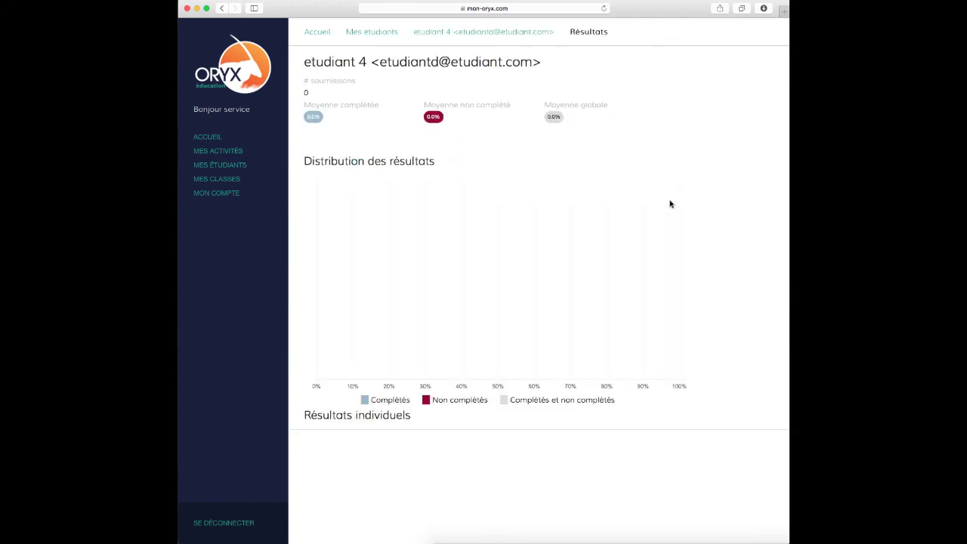